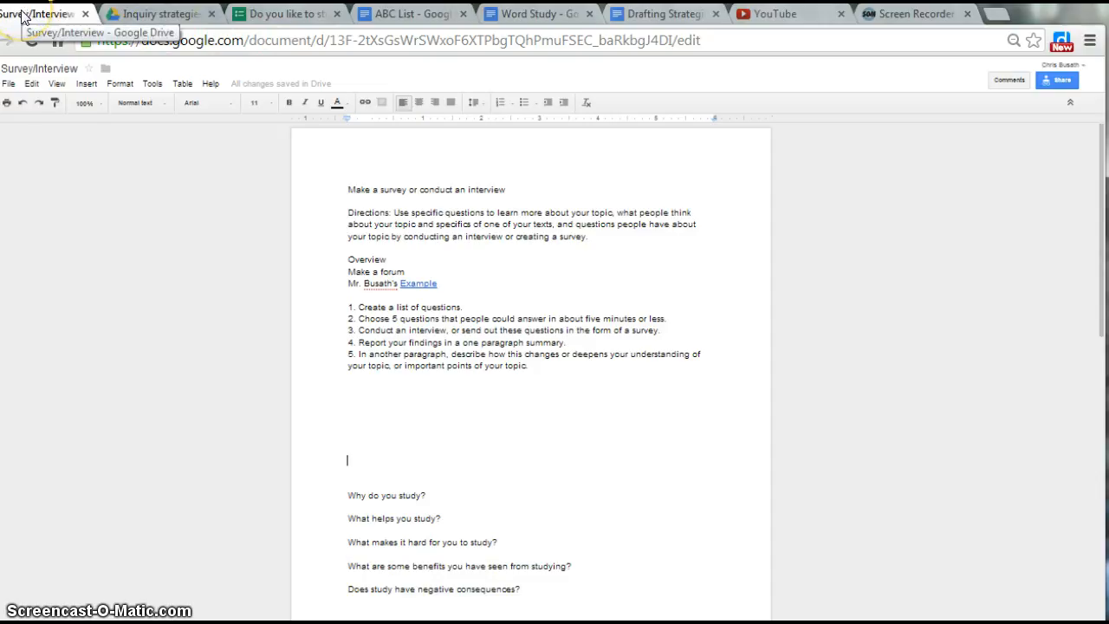
Look at the item types, including Form, that can be created in the Inquiry strategies folder
left_click(151, 19)
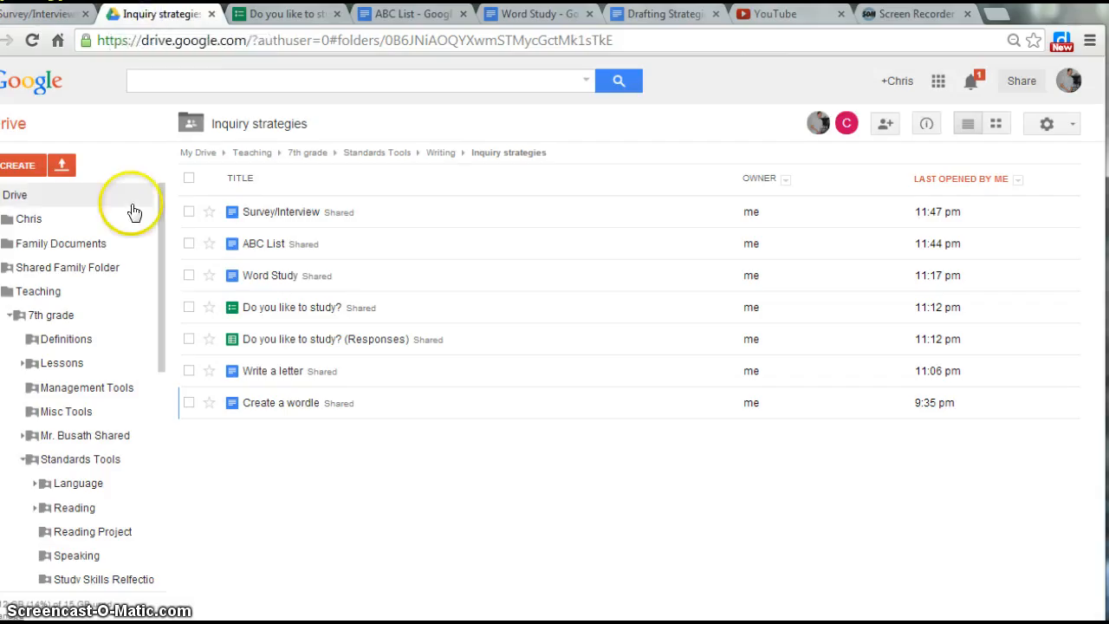
left_click(19, 167)
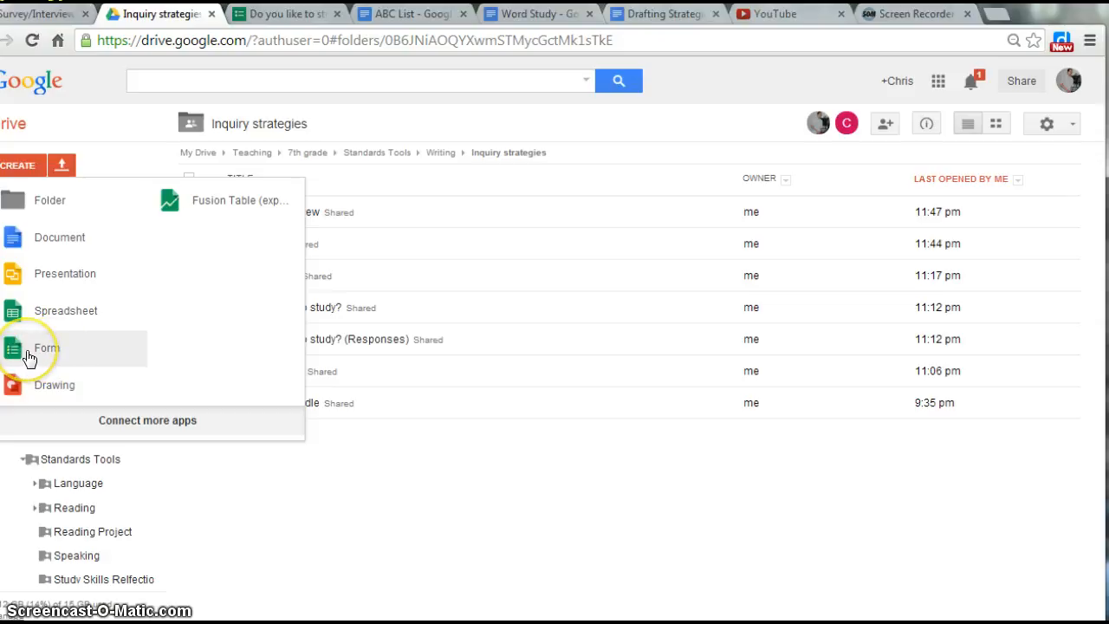
left_click(442, 506)
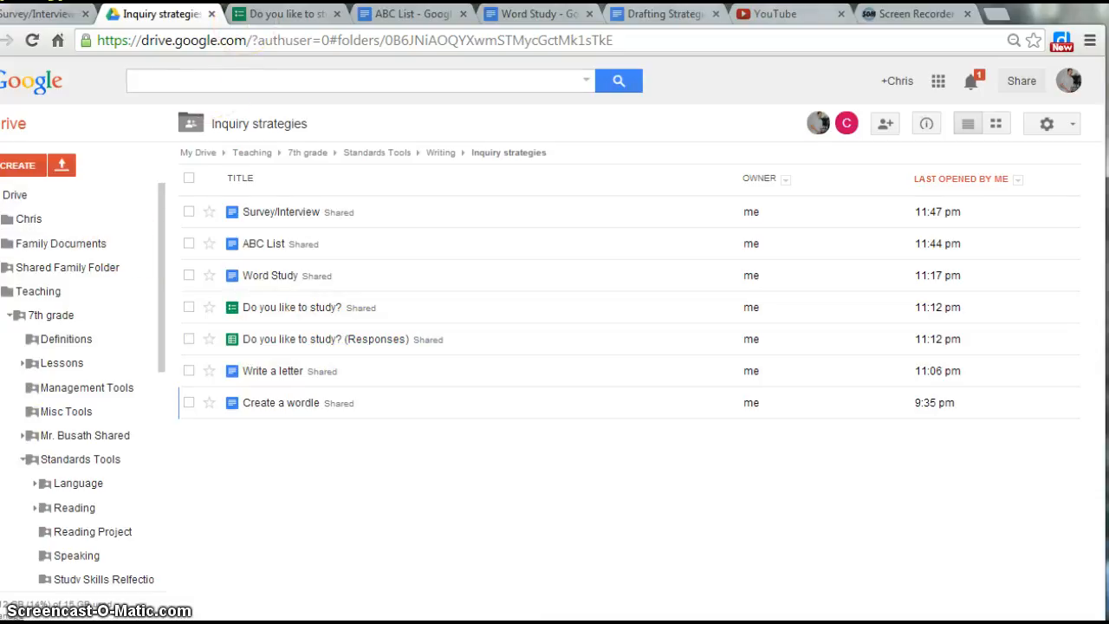
Copy "Why do you study?" from the Survey/Interview document into the title of the untitled question in the "Do you like to study?" form
left_click(276, 13)
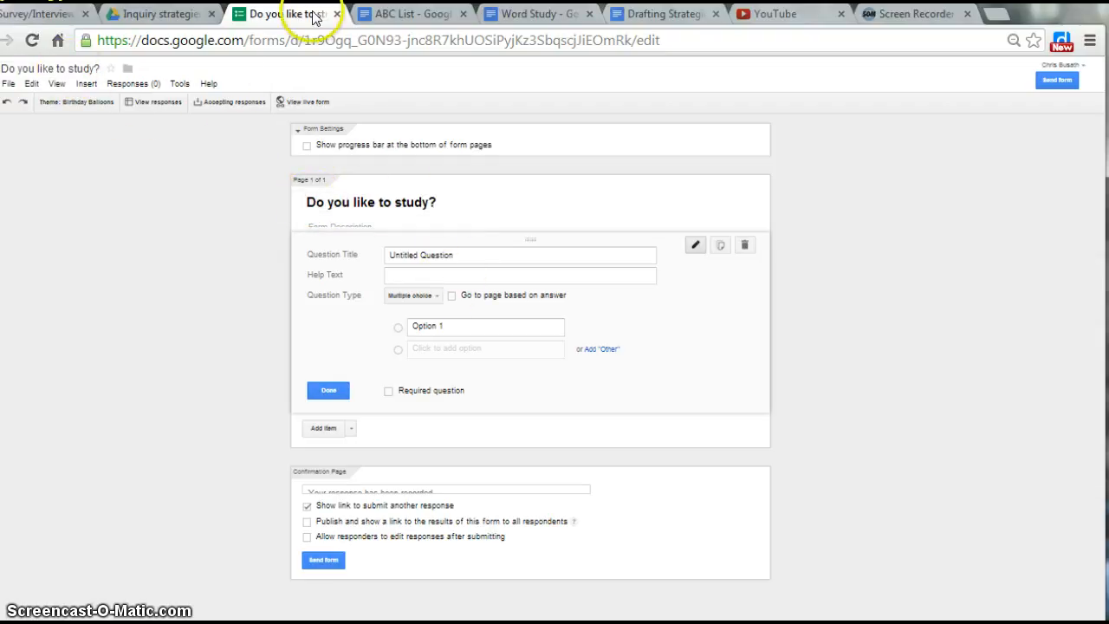
left_click(38, 17)
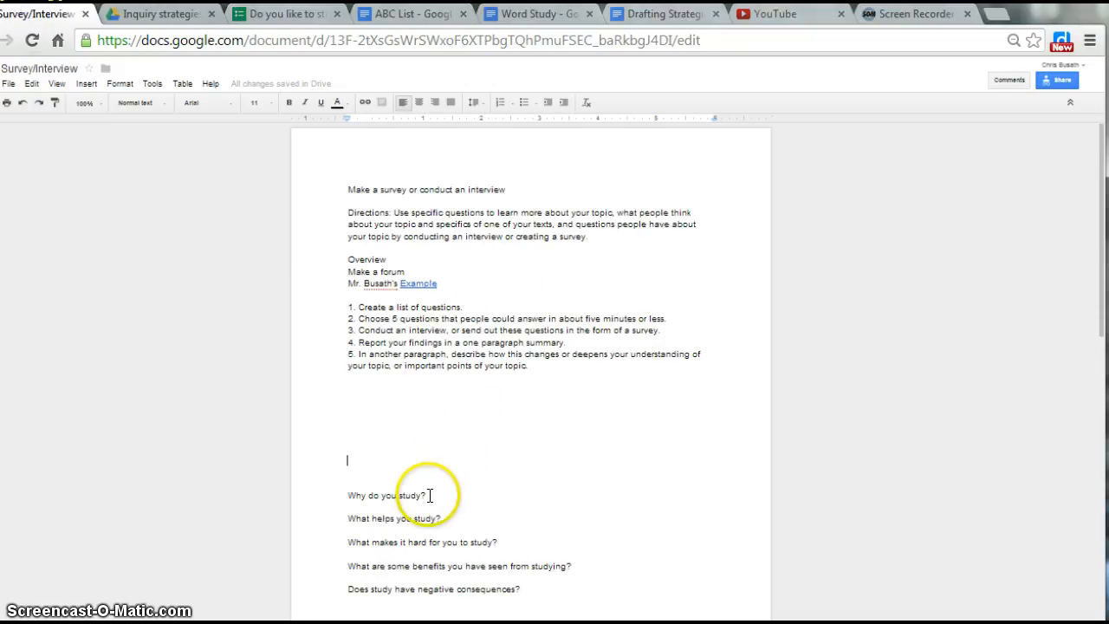
left_click_drag(433, 495, 331, 492)
key("ctrl+c")
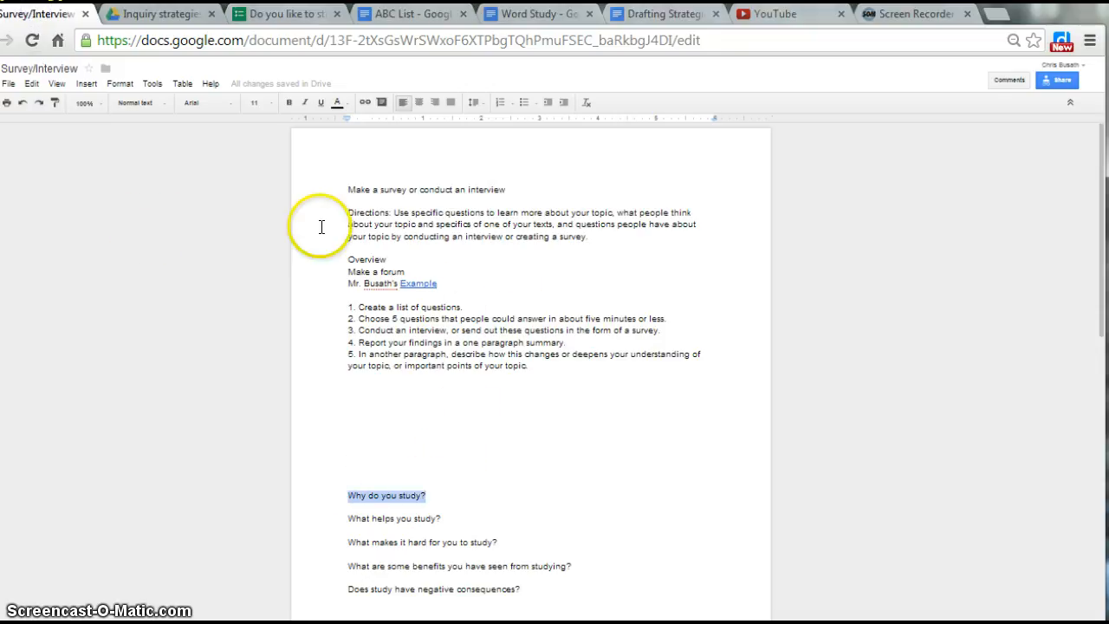
left_click(290, 14)
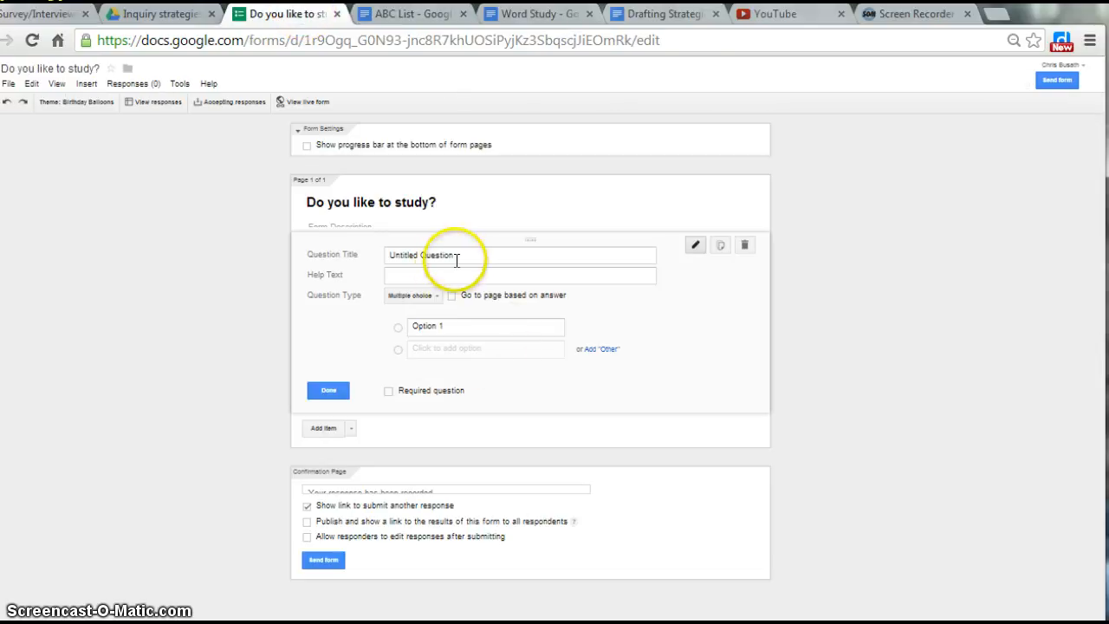
left_click_drag(453, 255, 381, 255)
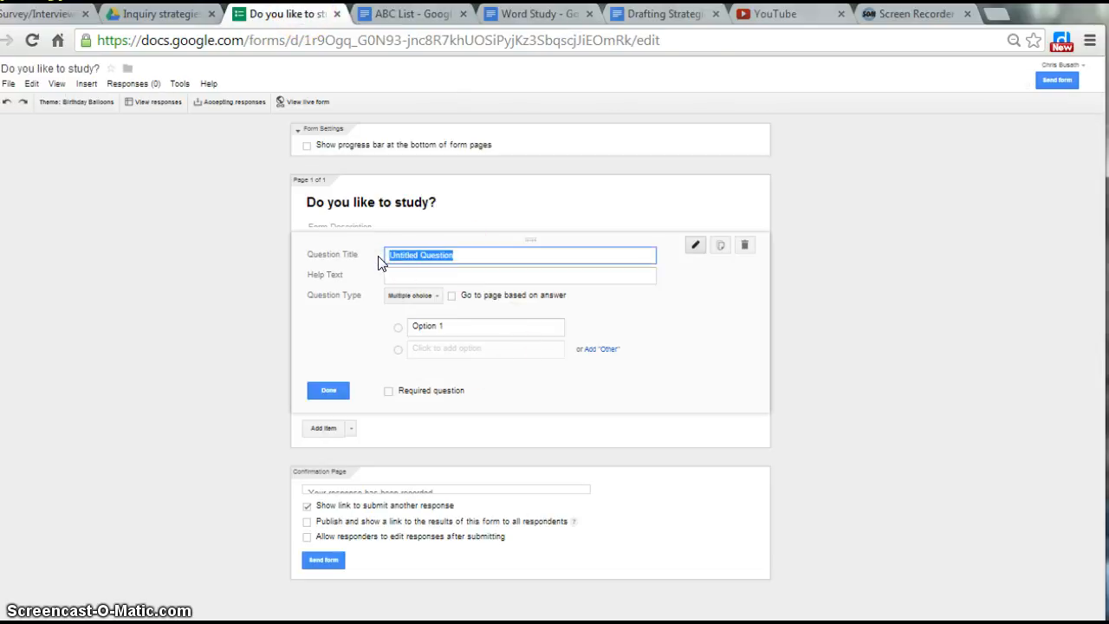
key("ctrl+v")
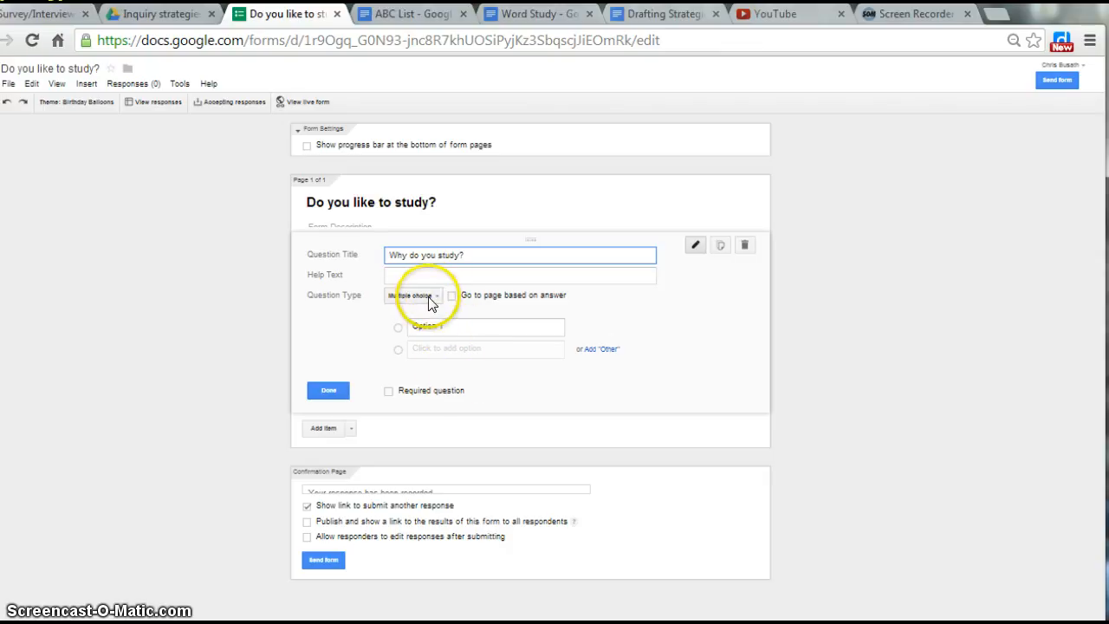
Set the "Why do you study?" question to Paragraph text, make it required and finish editing it
left_click(433, 293)
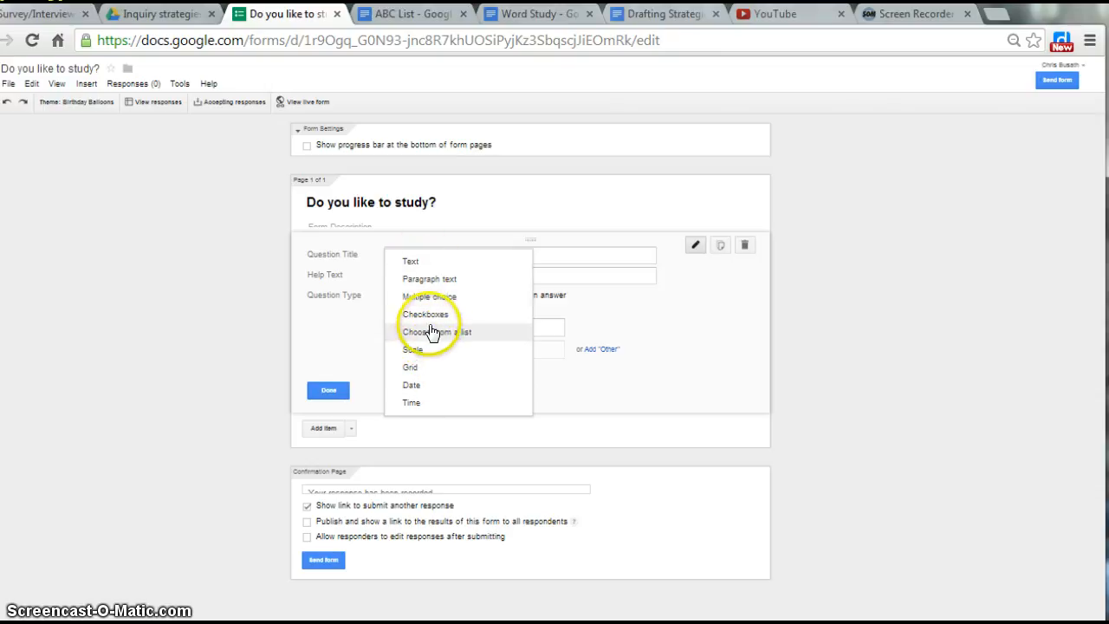
left_click(441, 281)
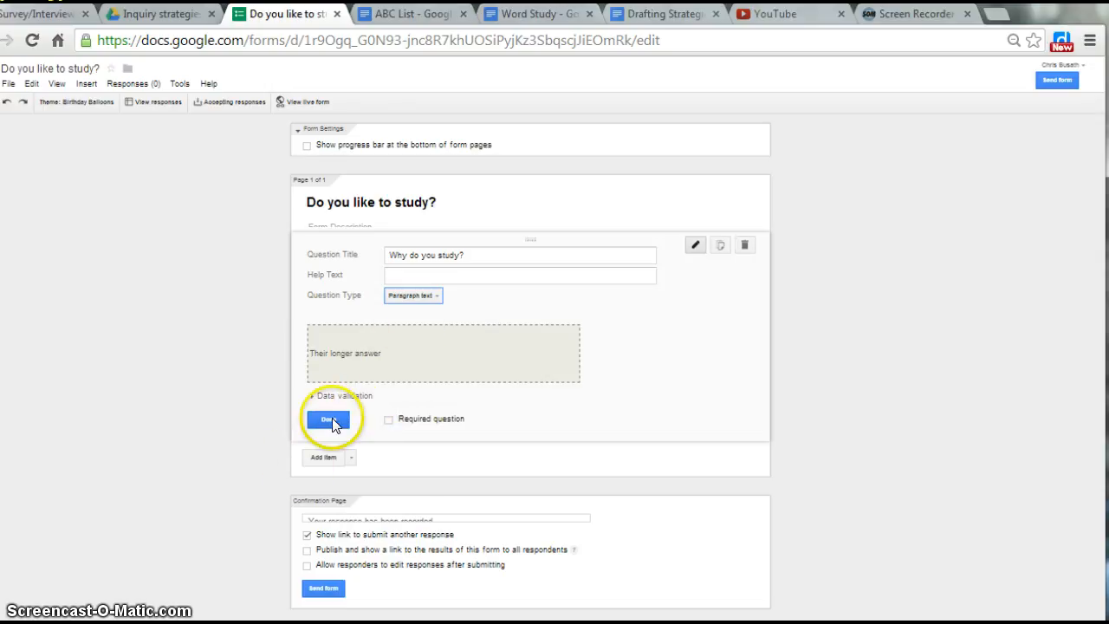
left_click(389, 420)
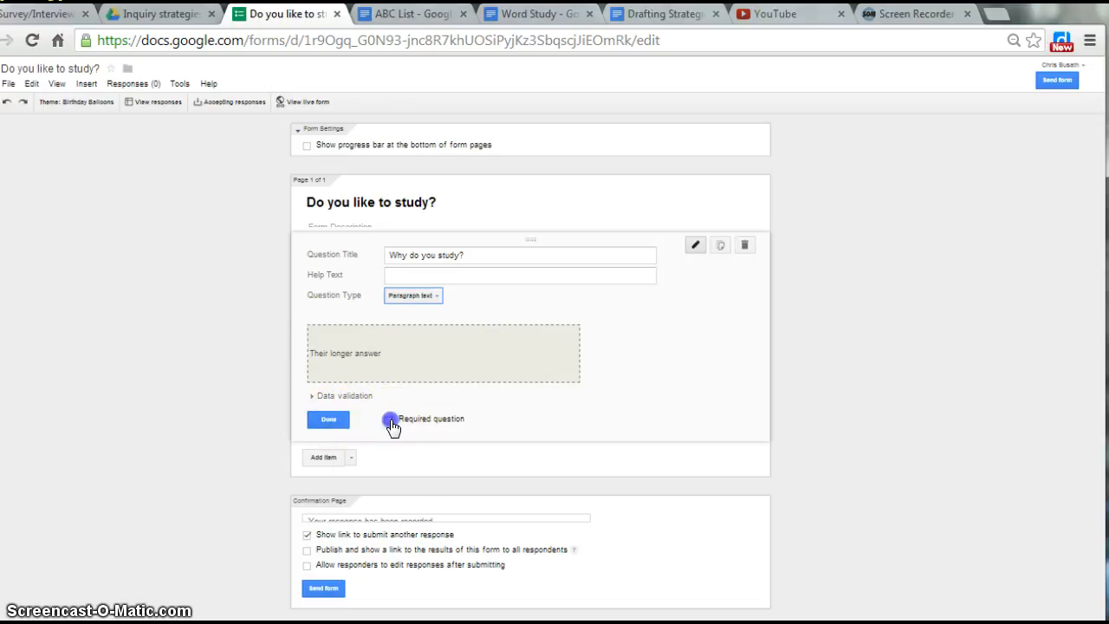
left_click(330, 420)
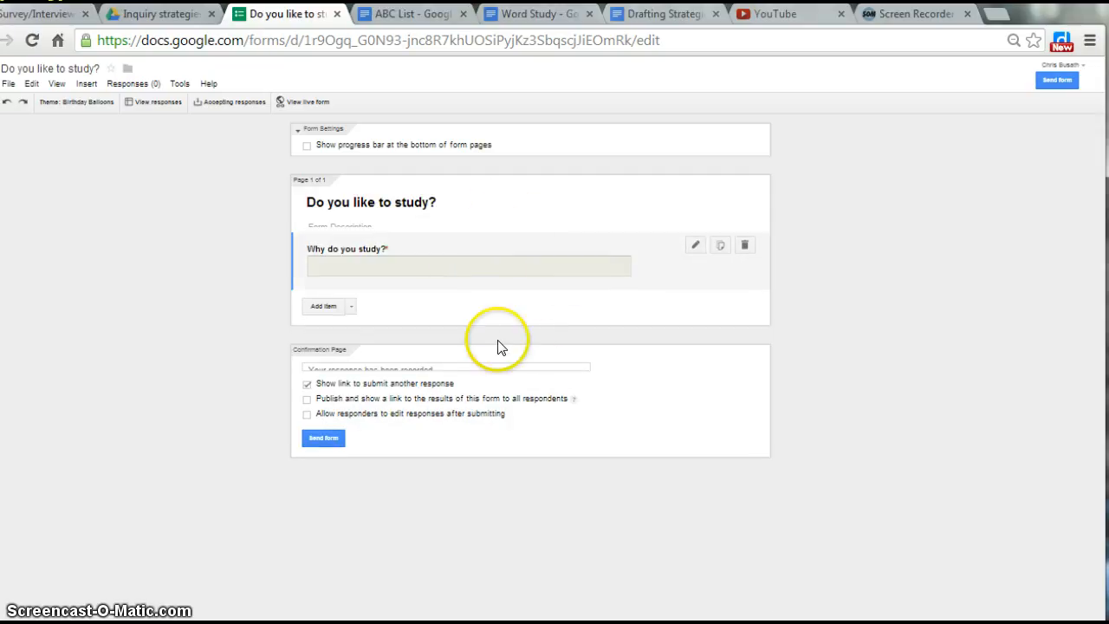
Add a Paragraph text question below "Why do you study?" in the form
left_click(351, 308)
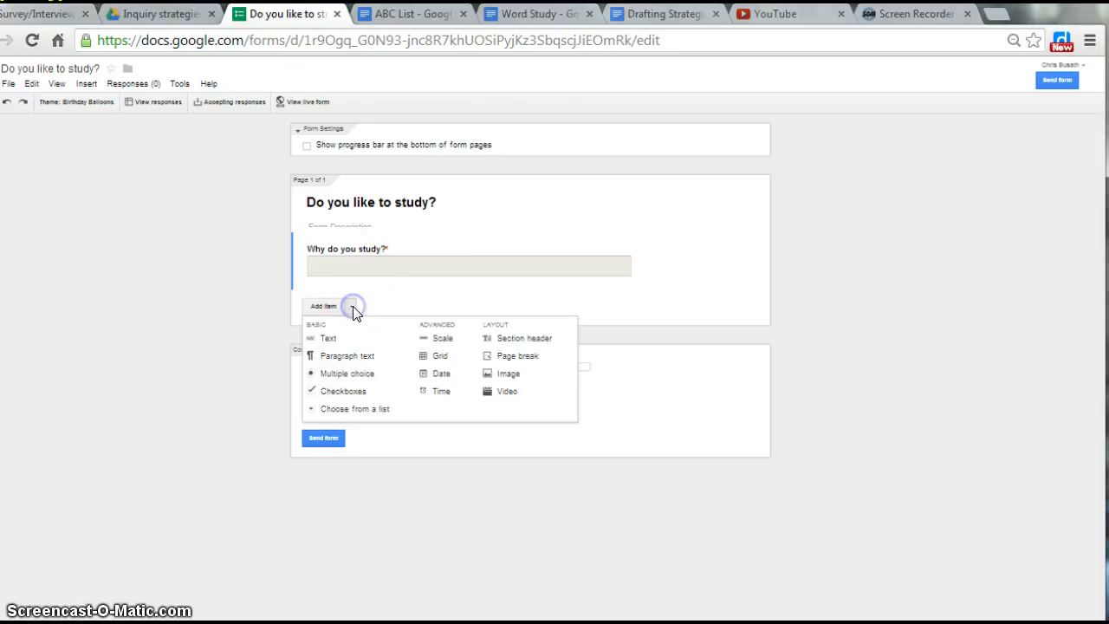
left_click(339, 364)
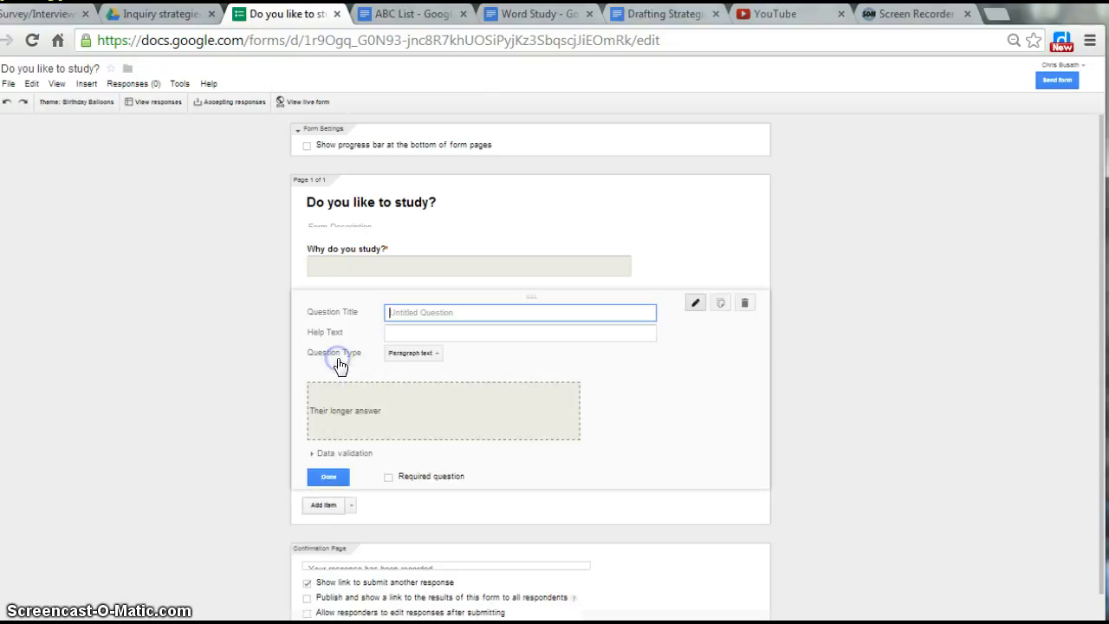
left_click(422, 319)
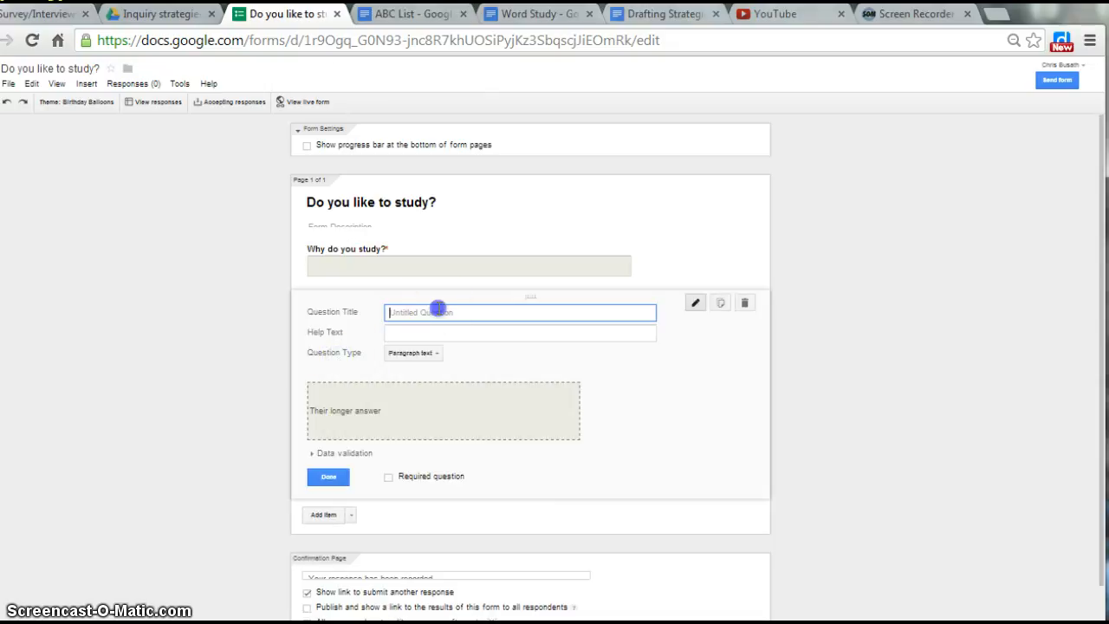
Title the new question "What helps you study?" with the text from the Survey/Interview document, and save it as a required question
left_click(419, 22)
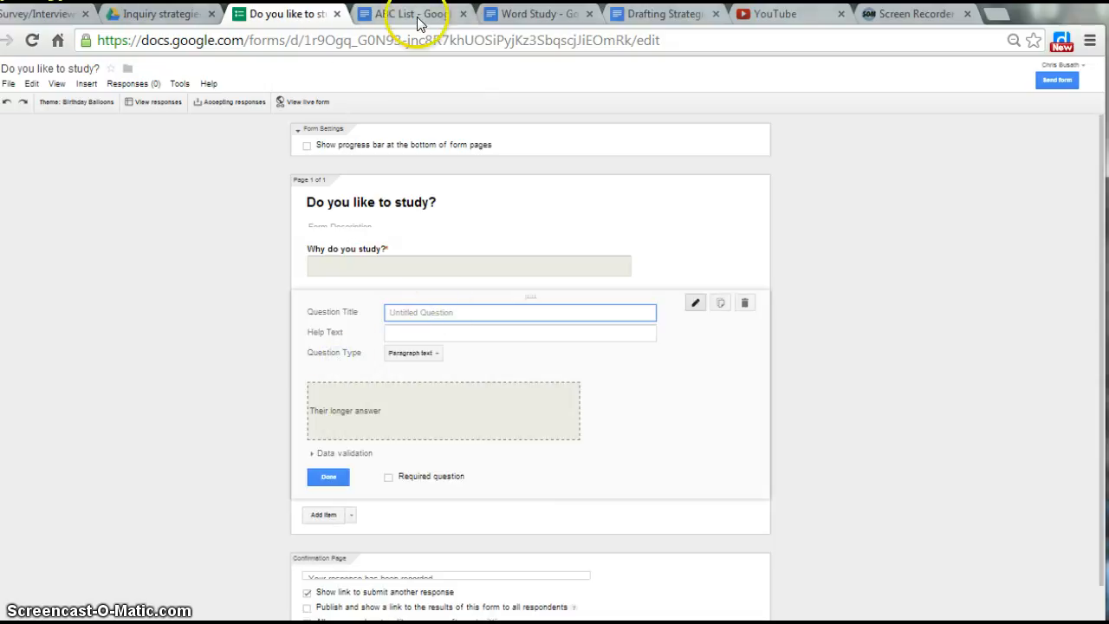
left_click(35, 14)
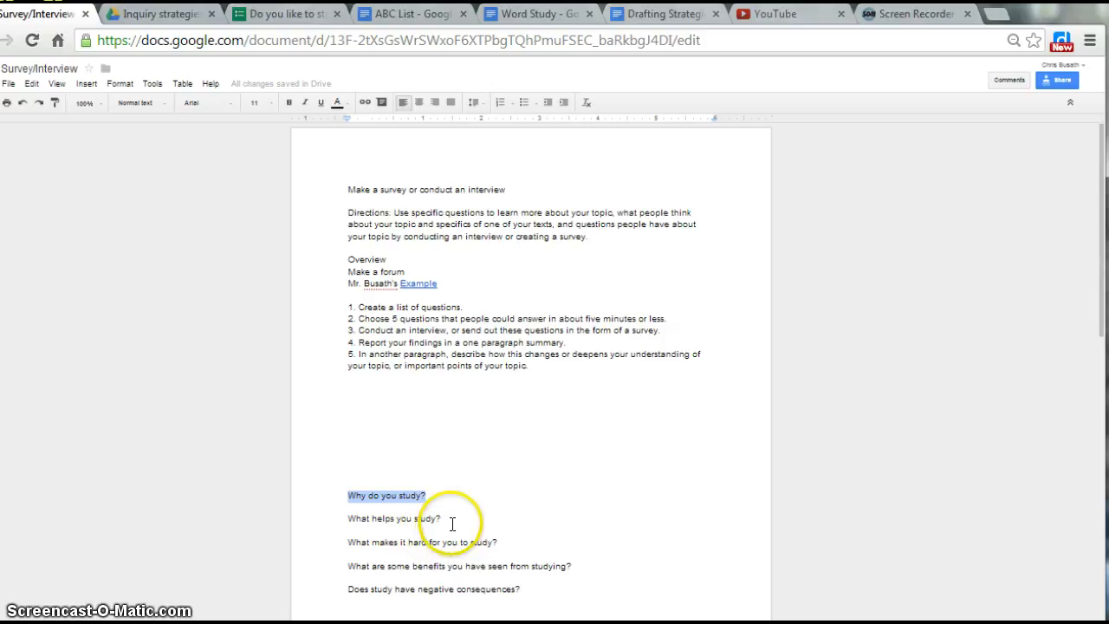
left_click_drag(443, 518, 335, 516)
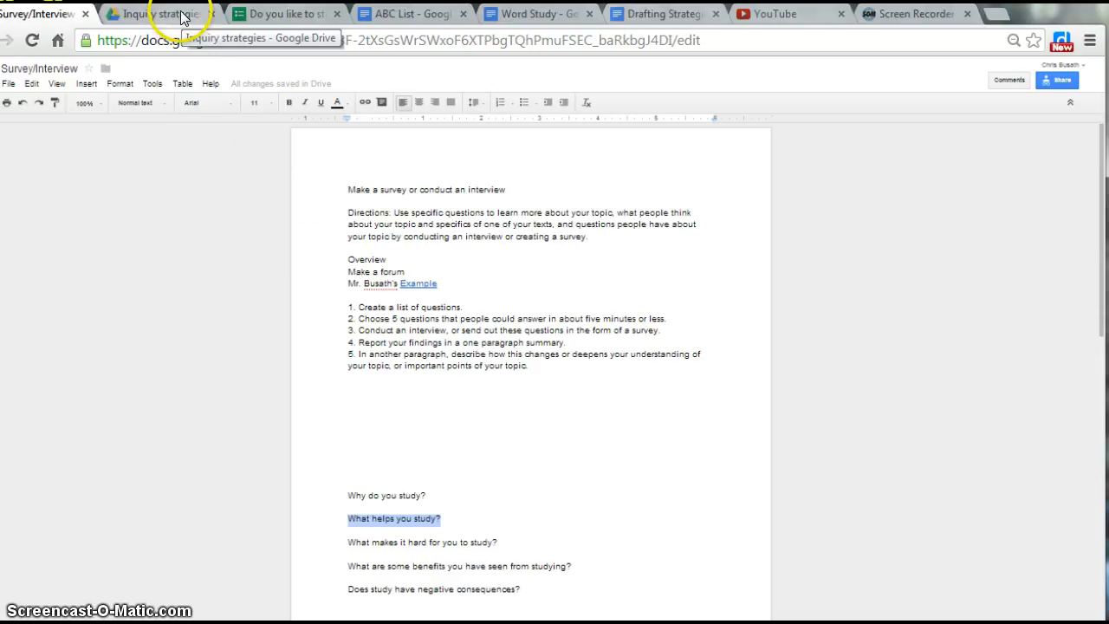
left_click(260, 14)
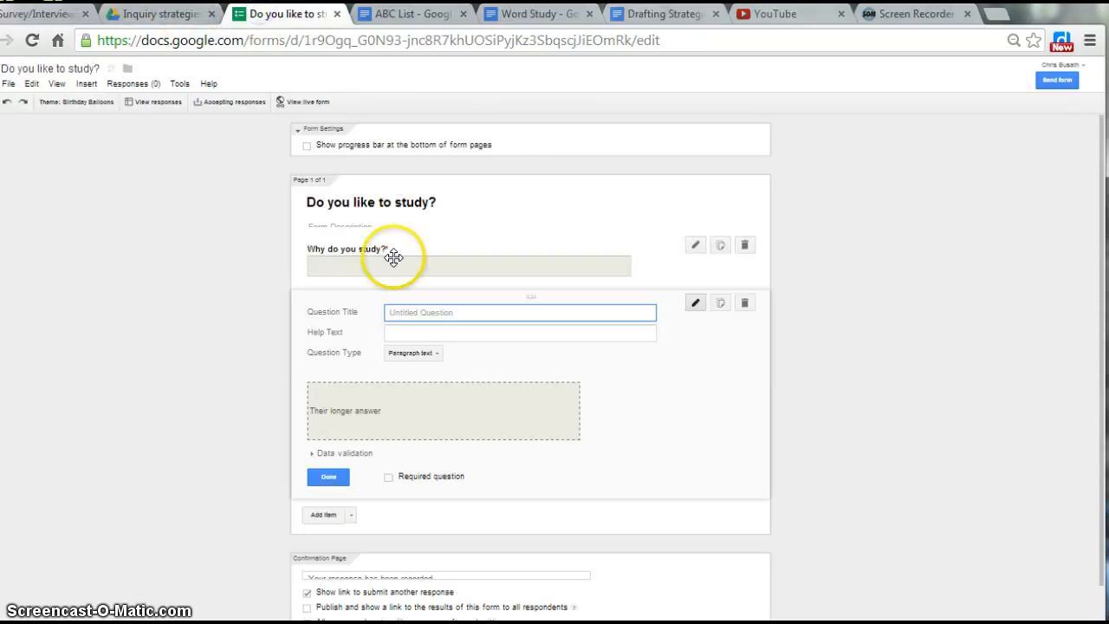
left_click(433, 312)
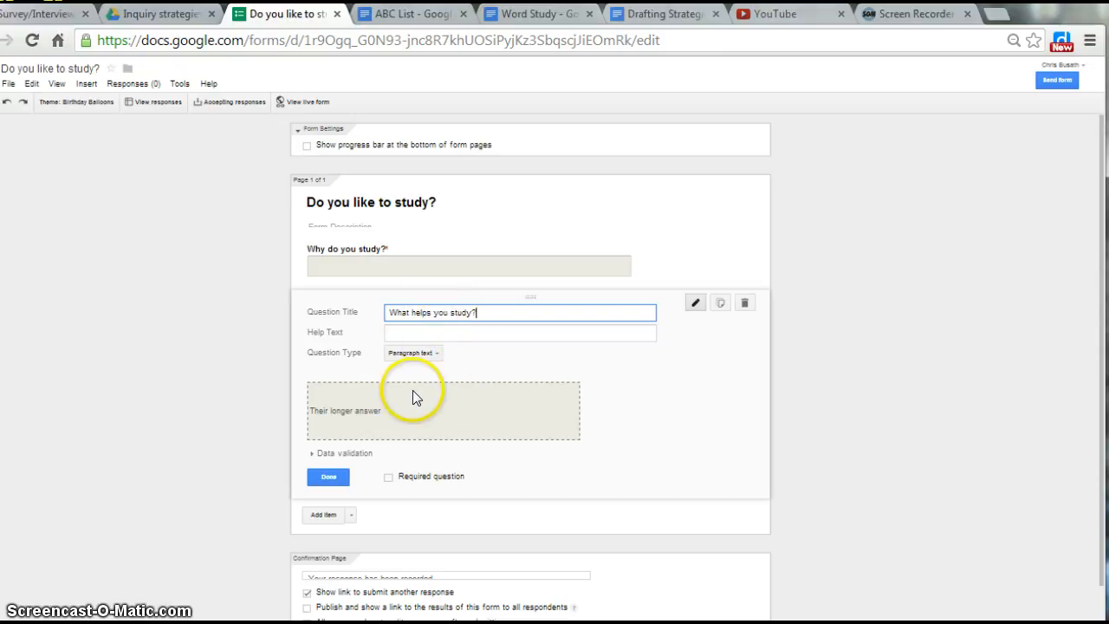
left_click(388, 478)
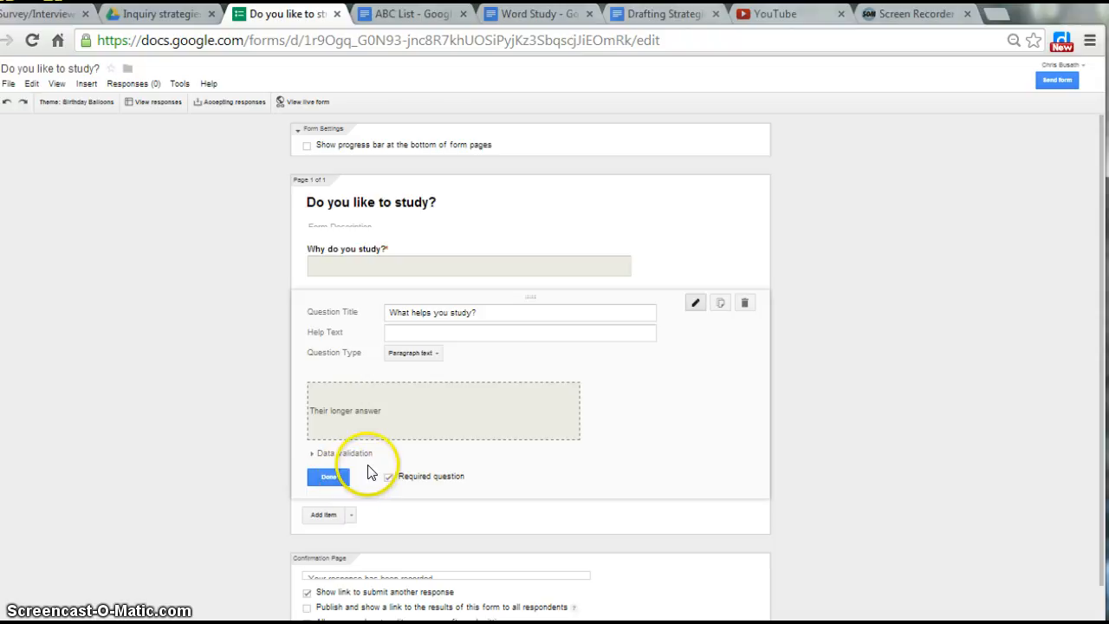
left_click(331, 479)
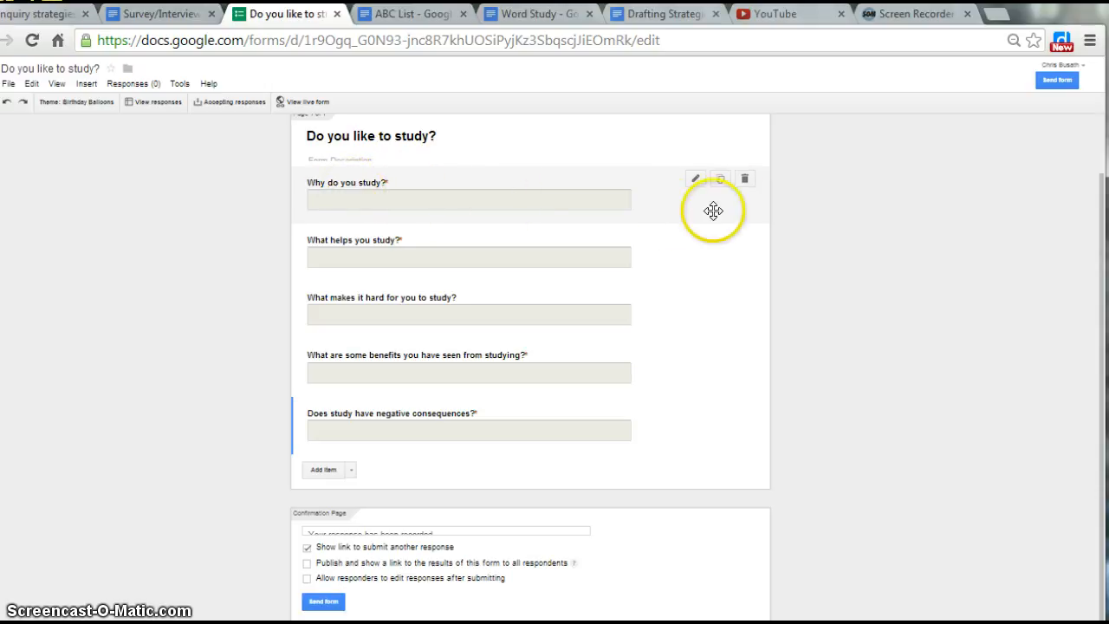
Open the live form and answer "To learn. Because I have to." and "Music helps me study." to the first two questions
left_click(296, 102)
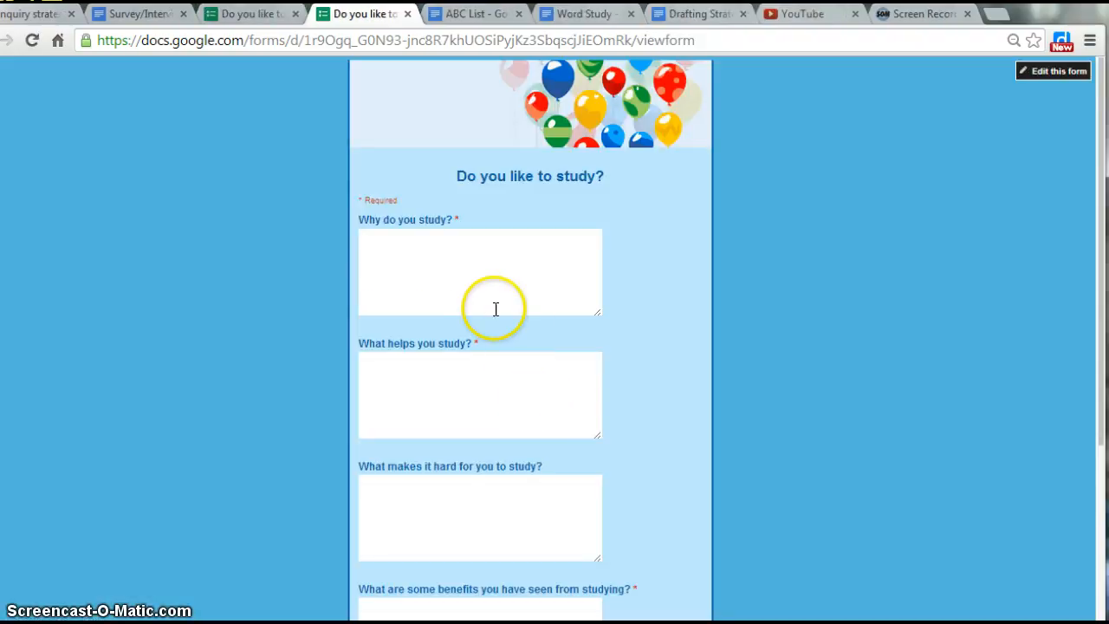
left_click(430, 247)
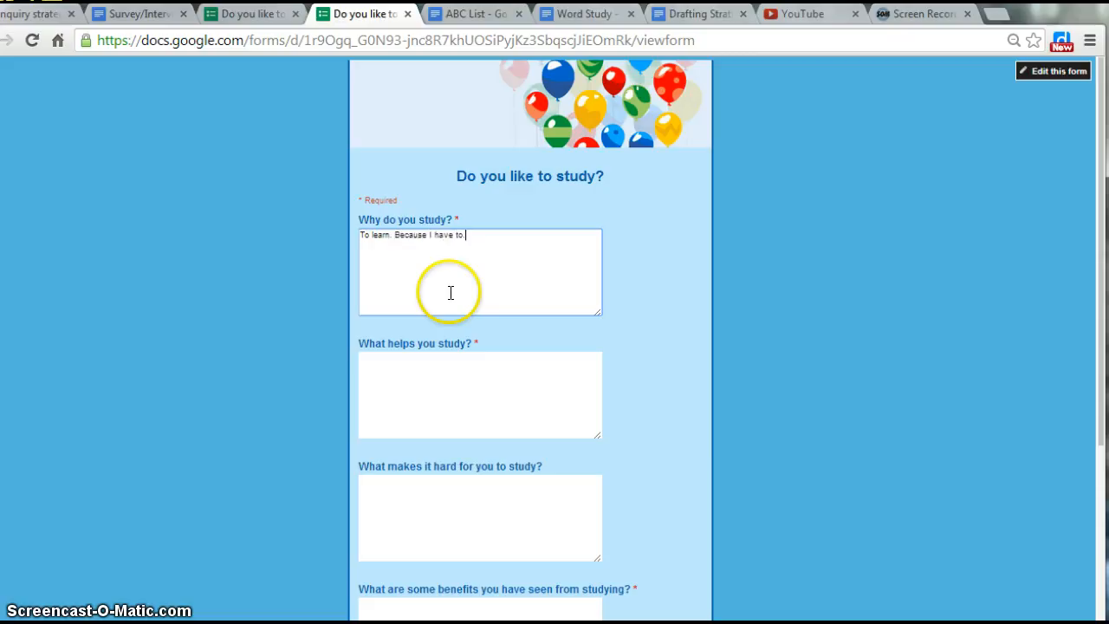
left_click(439, 363)
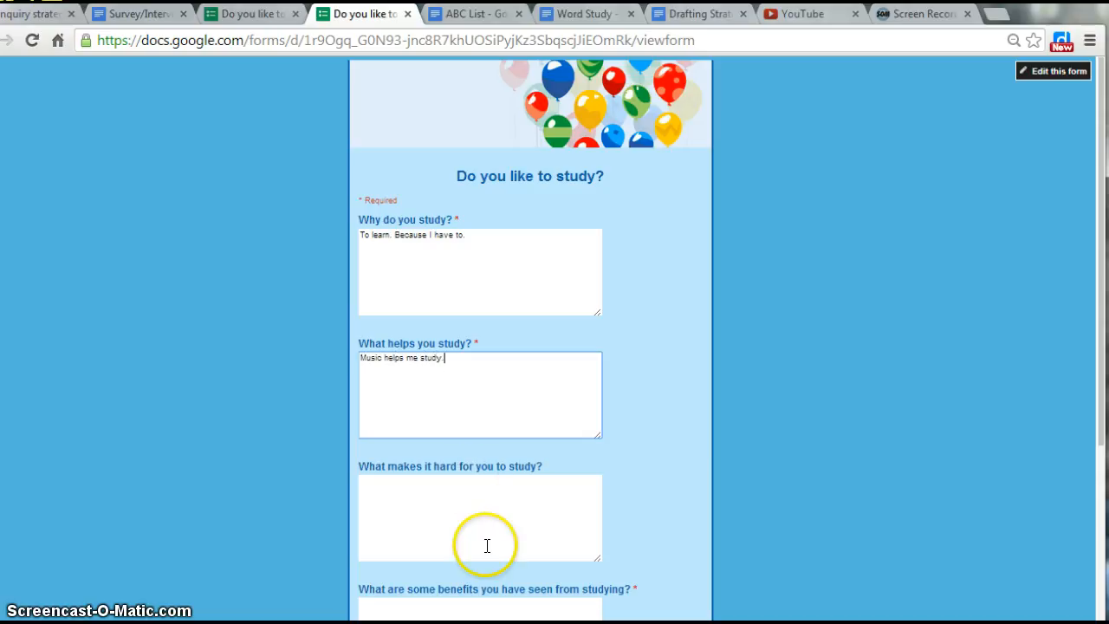
Answer the difficulty question "When people ask me to do other things while I'm studying." and the benefits question "None."
left_click(491, 493)
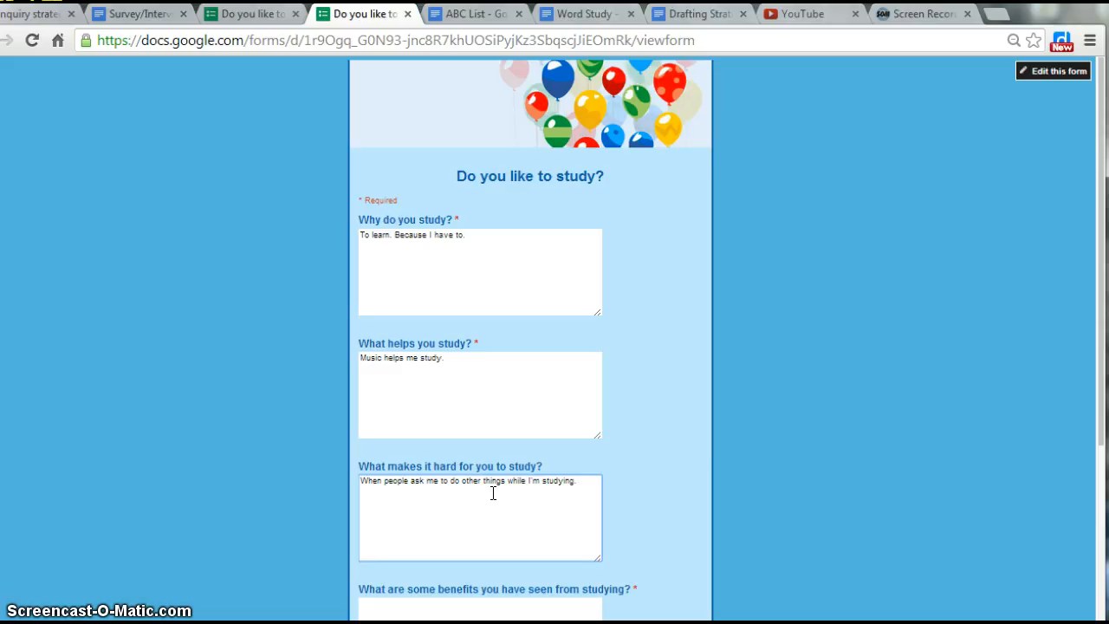
left_click(499, 613)
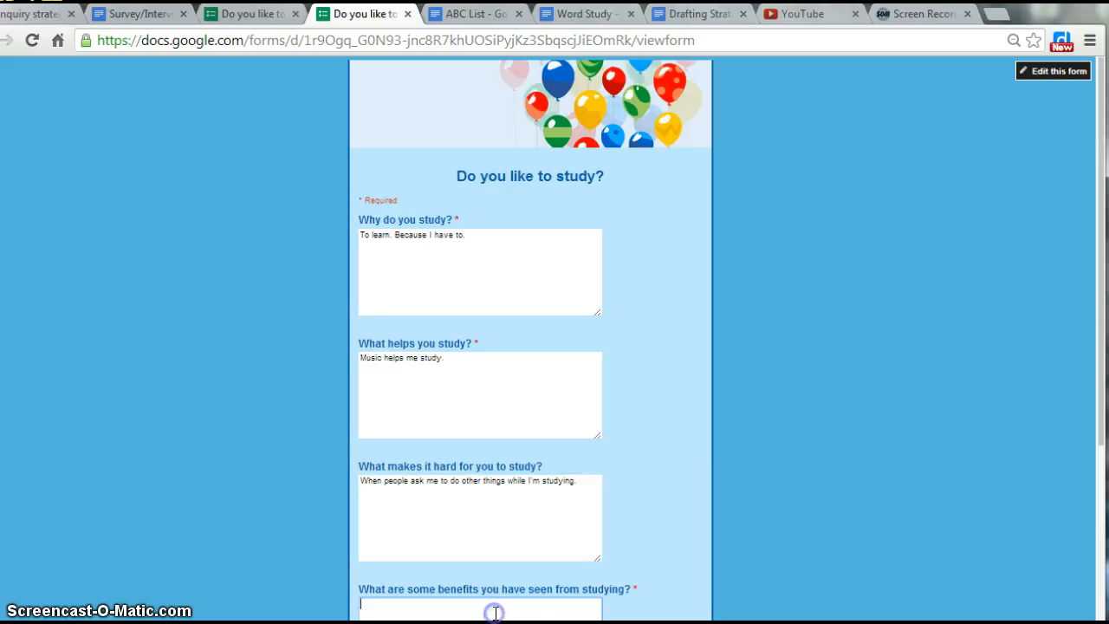
scroll(752, 433, "down", 2)
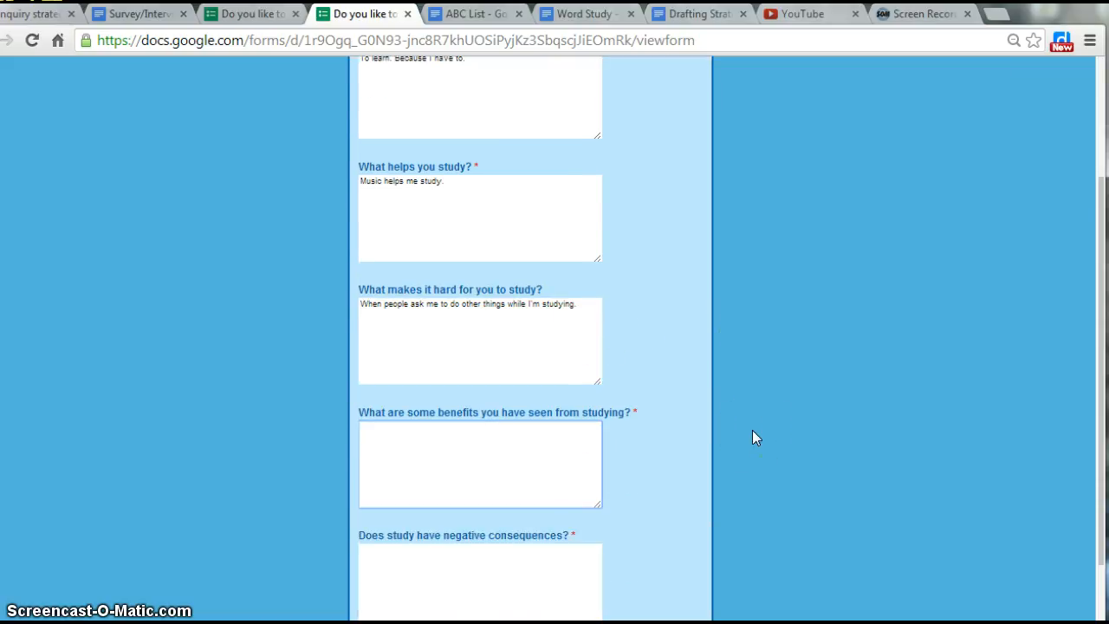
scroll(753, 430, "down", 1)
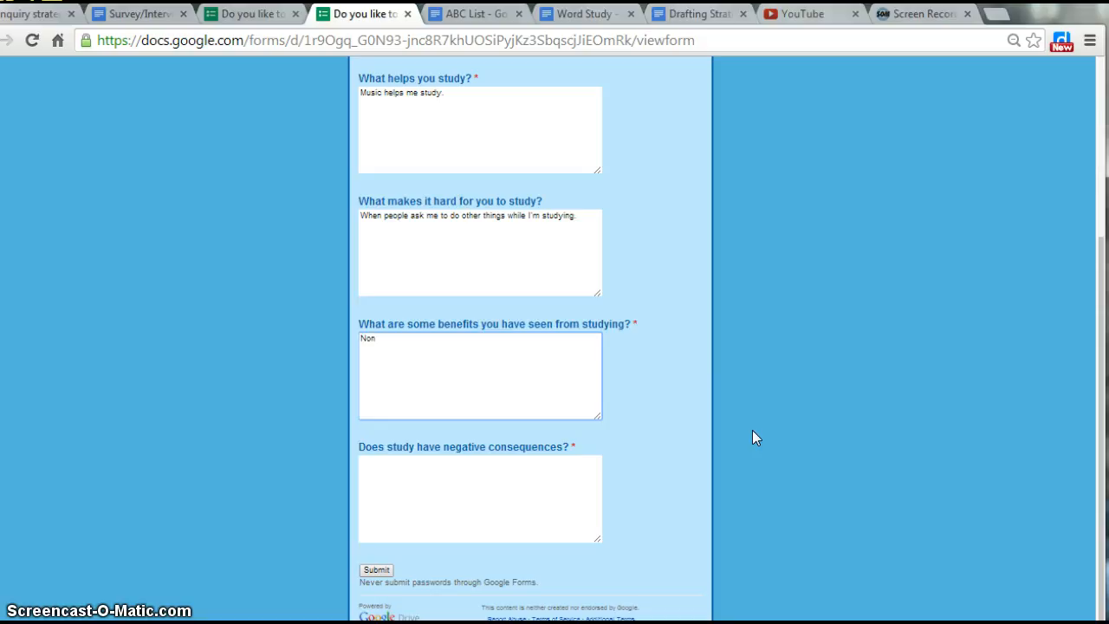
Answer the negative consequences question "I'm not sure, except that I don't get to spend that time playing." and submit the response
left_click(473, 468)
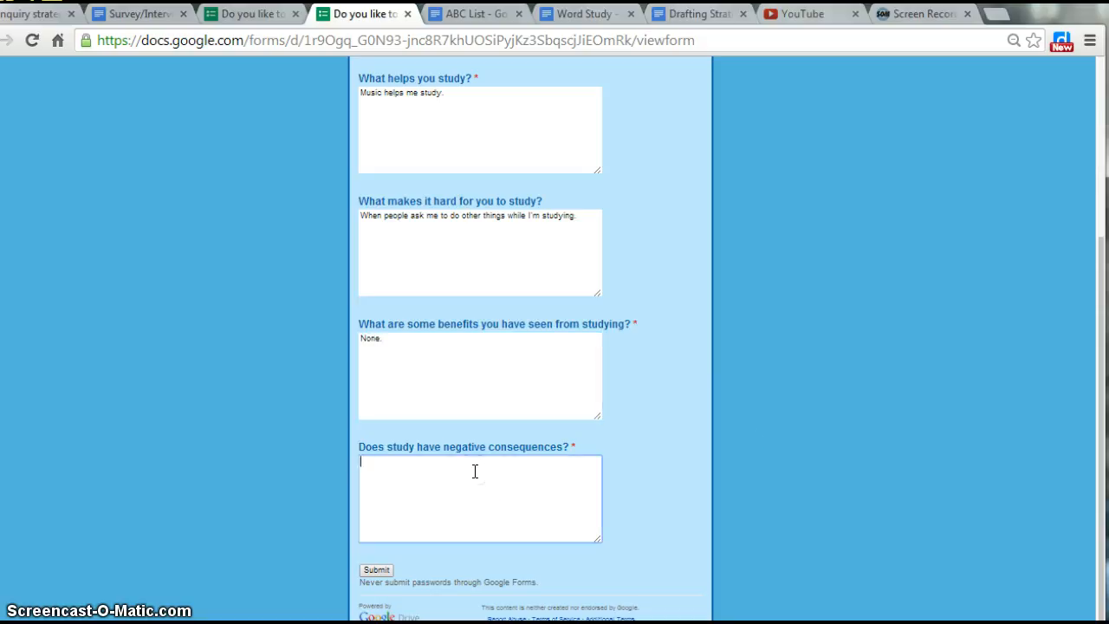
type("I'm not sure, except that I don't get to spend that time playing.")
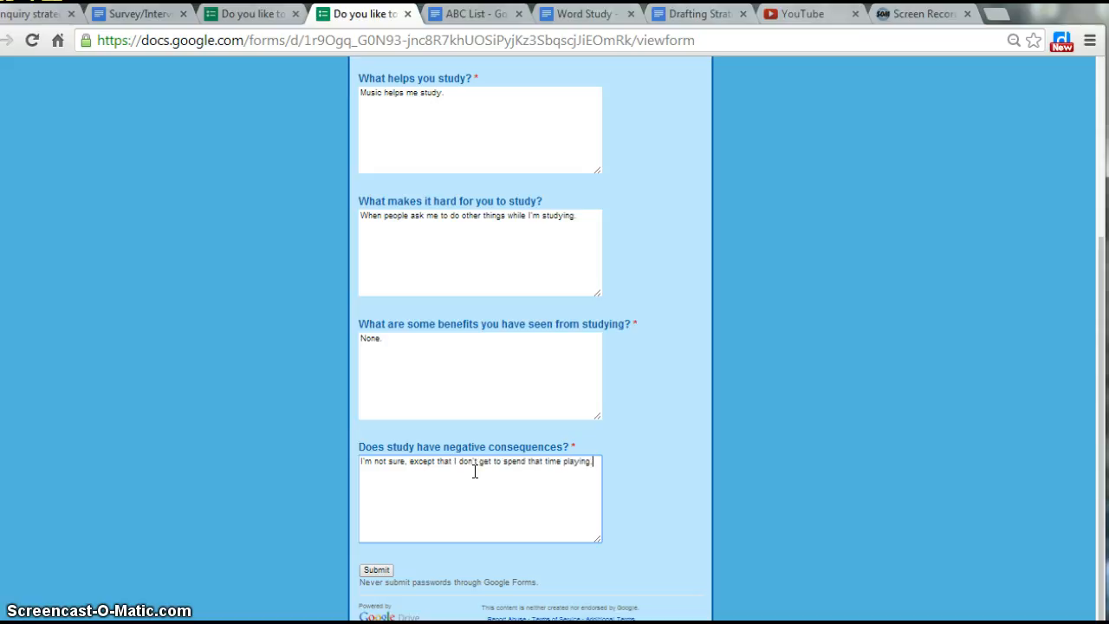
left_click(367, 569)
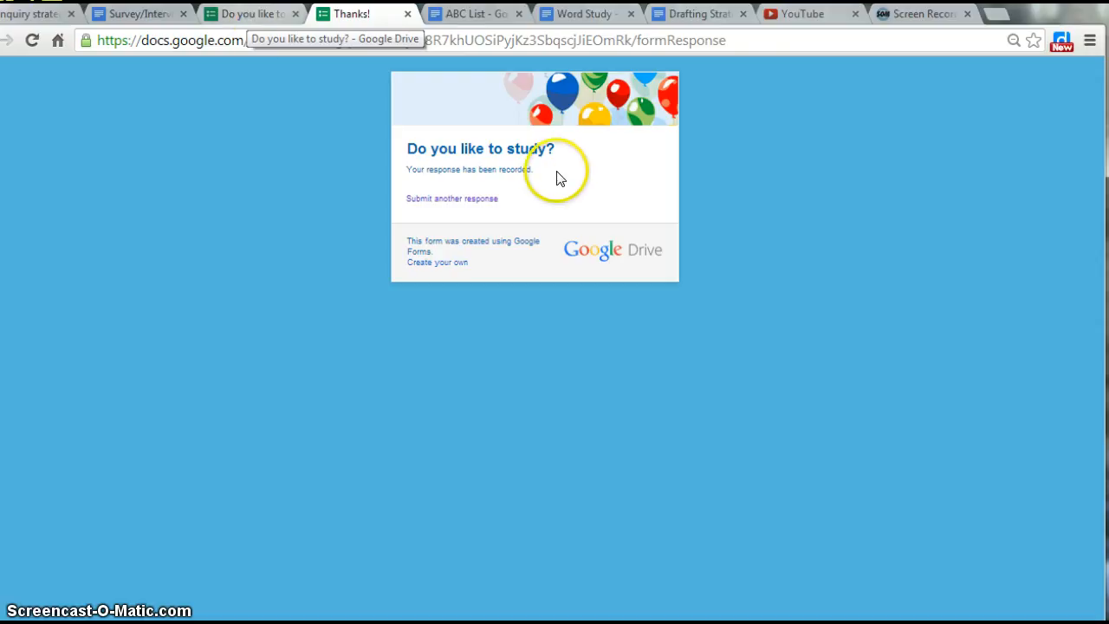
Open the "Do you like to study? (Responses)" spreadsheet from Drive's Inquiry strategies folder to review the submitted answers
left_click(242, 15)
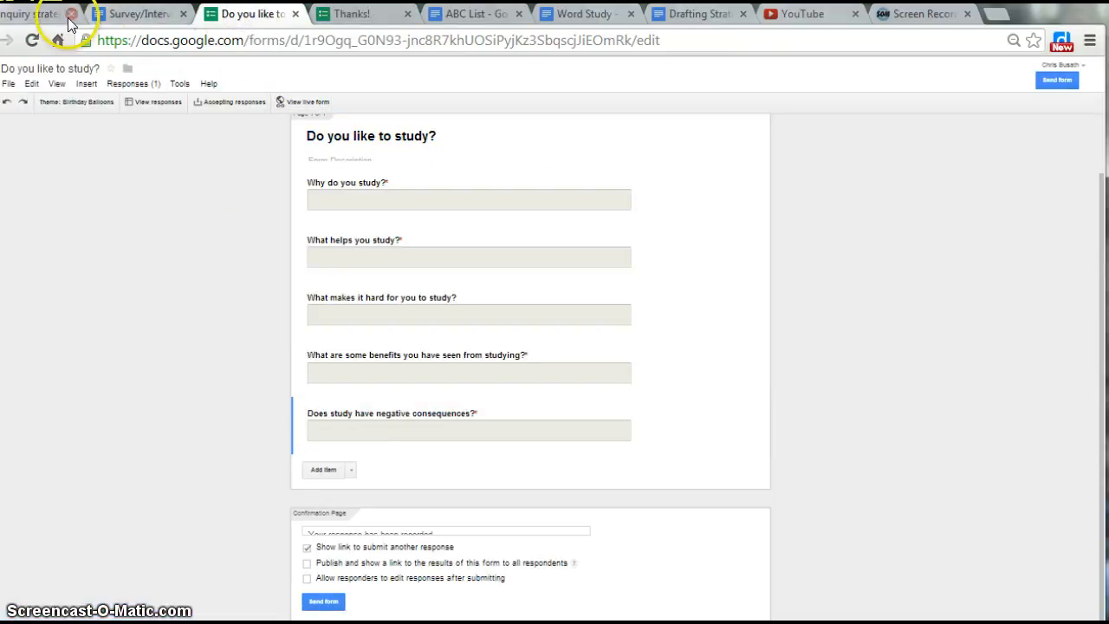
left_click(26, 13)
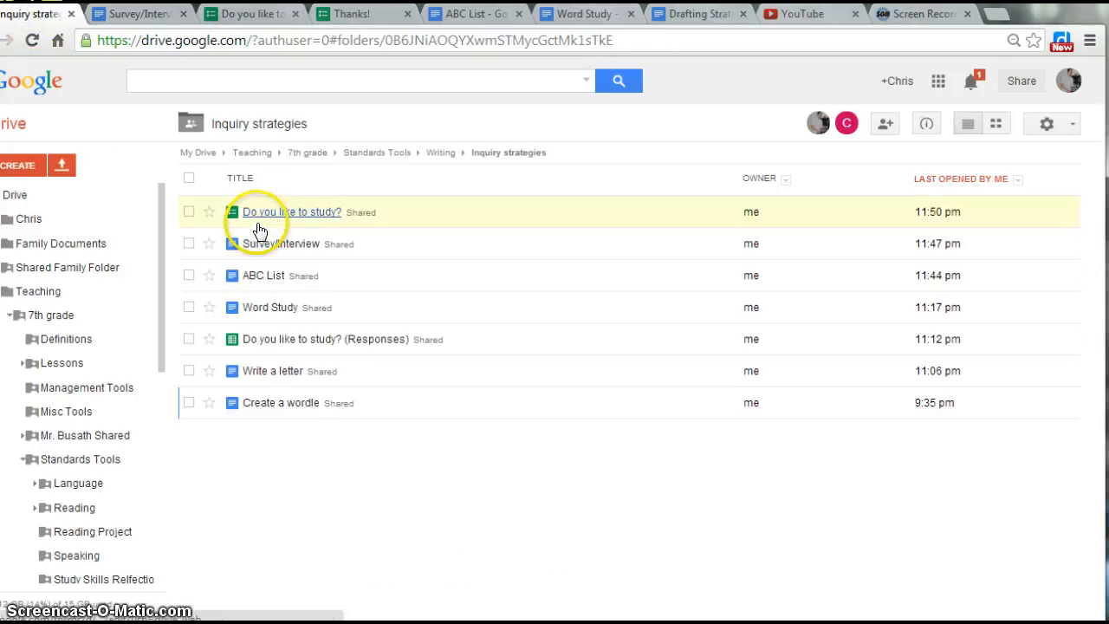
left_click(322, 340)
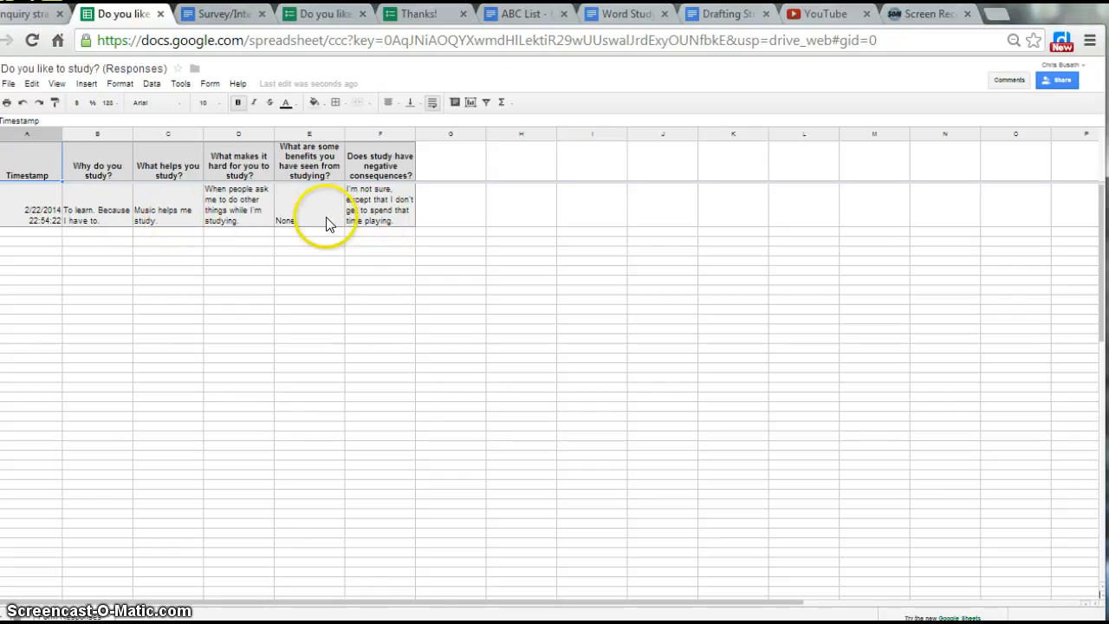
Return to the "Do you like to study?" form in edit mode and open its options for sending the form
left_click(218, 13)
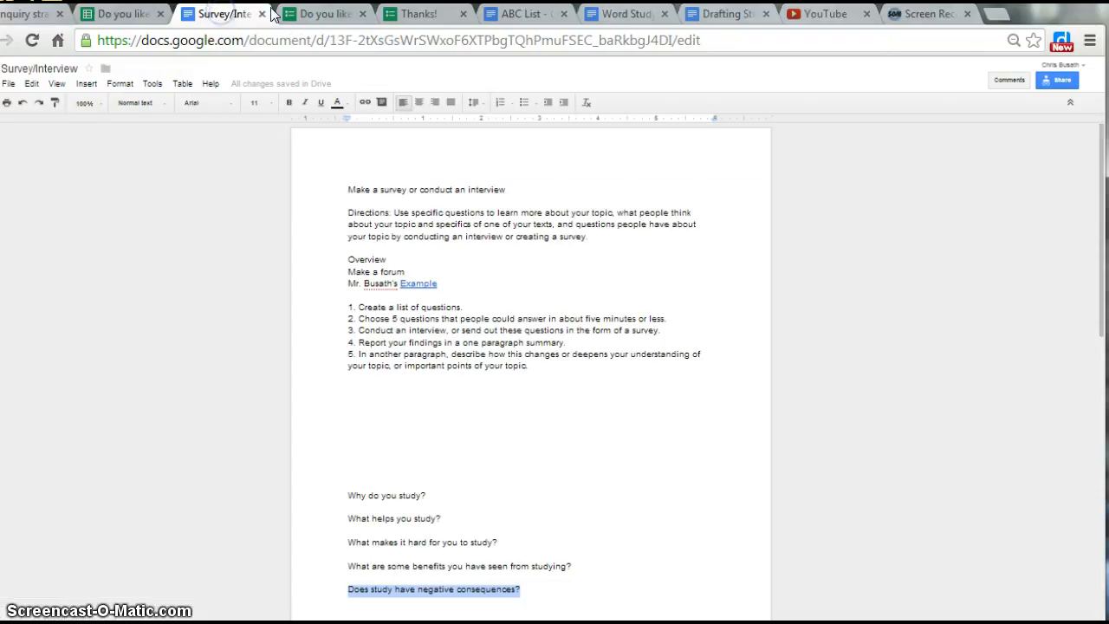
left_click(317, 14)
left_click(417, 14)
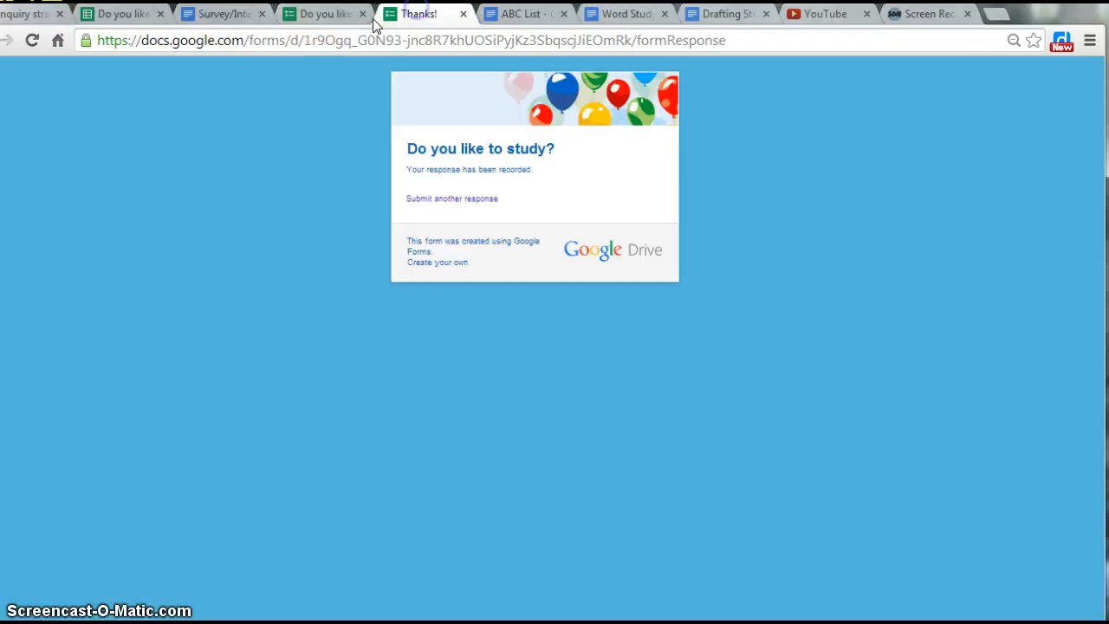
left_click(321, 13)
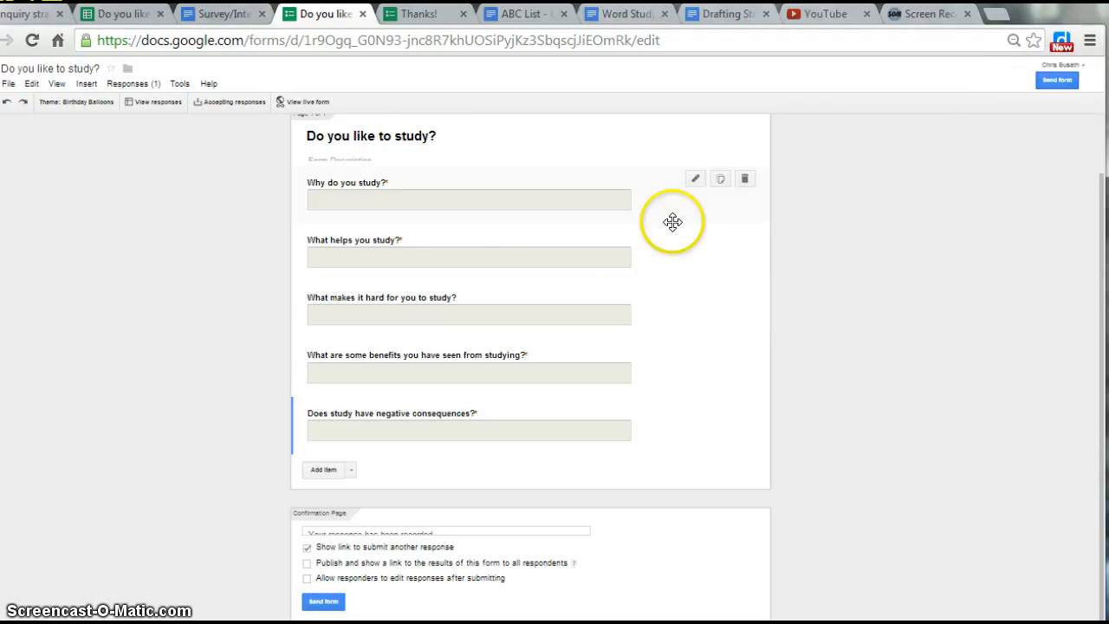
left_click(1057, 79)
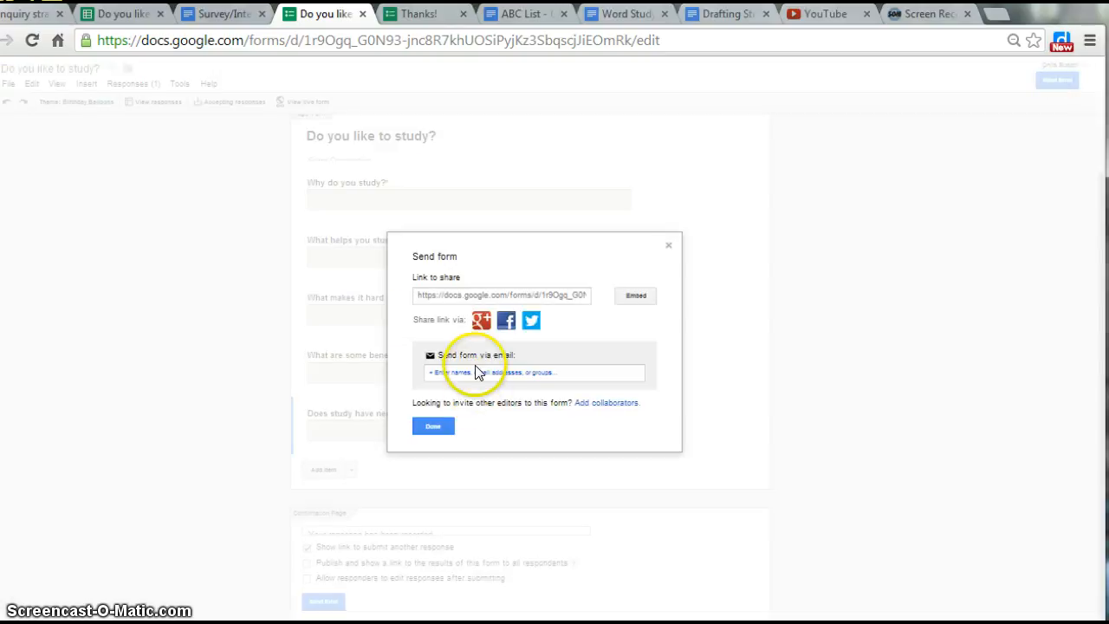
Start entering a recipient for sending the form via email, clear the entry, and cancel the email
left_click(476, 372)
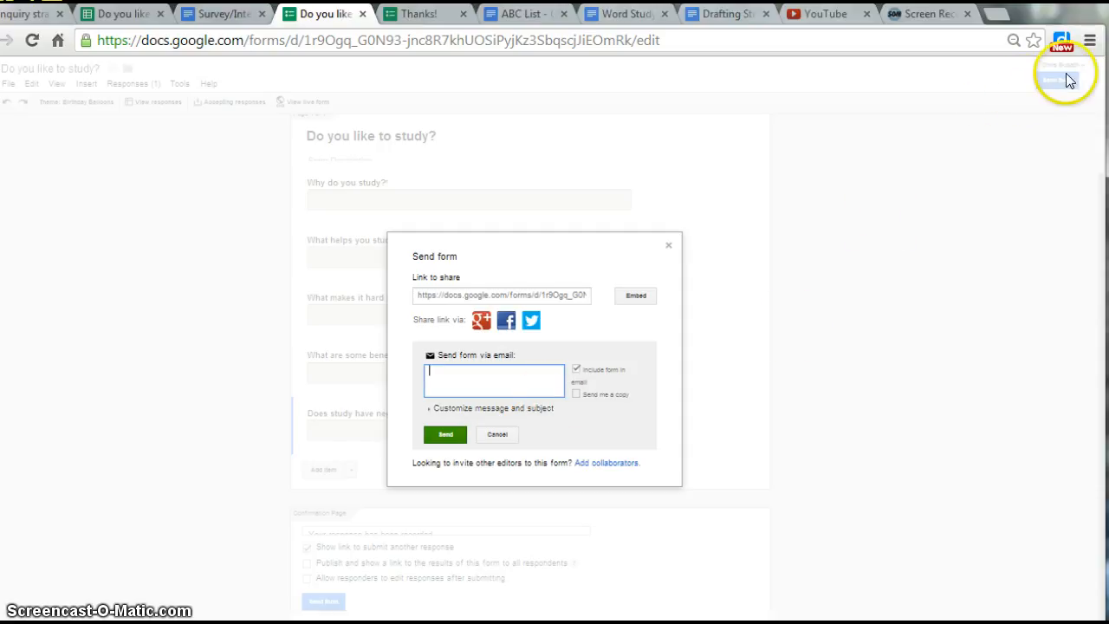
left_click(468, 373)
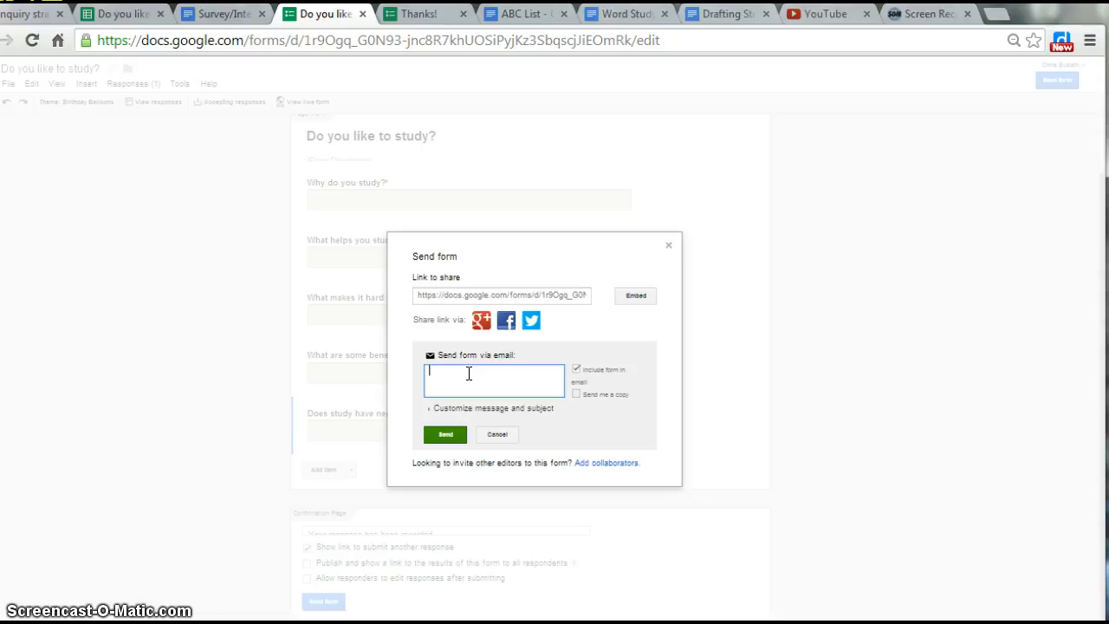
type("chr")
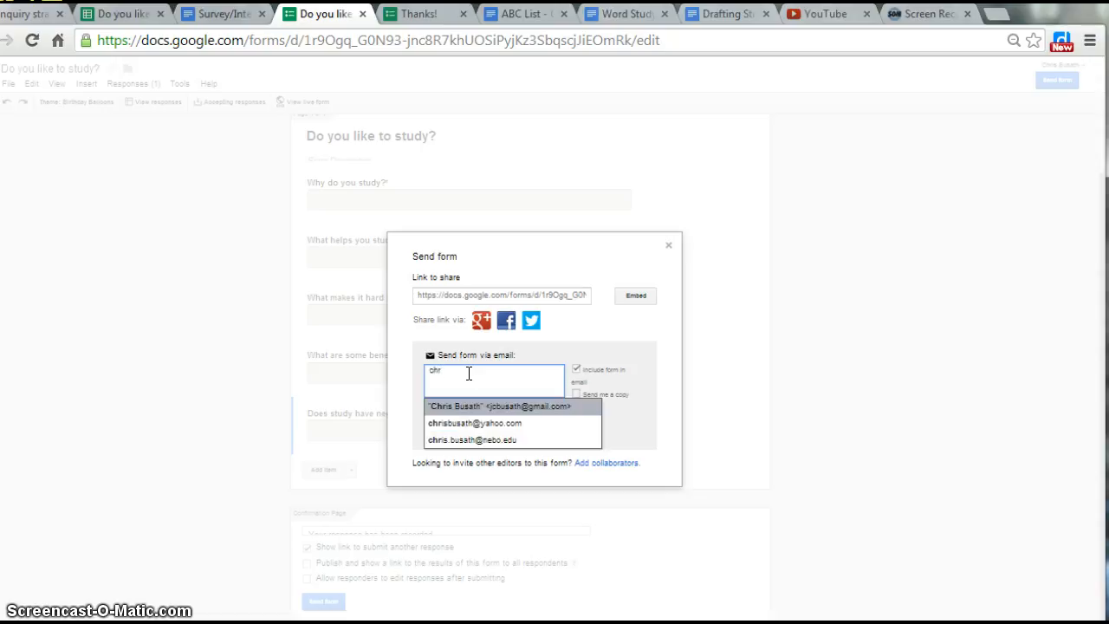
key("BackSpace")
key("BackSpace")
key("BackSpace")
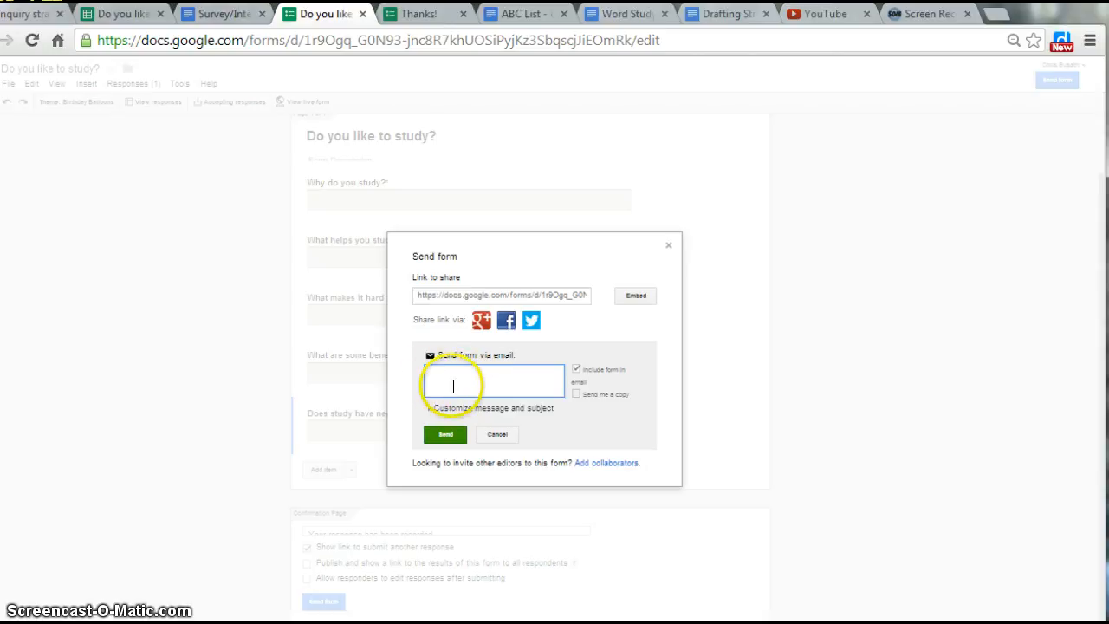
left_click(496, 435)
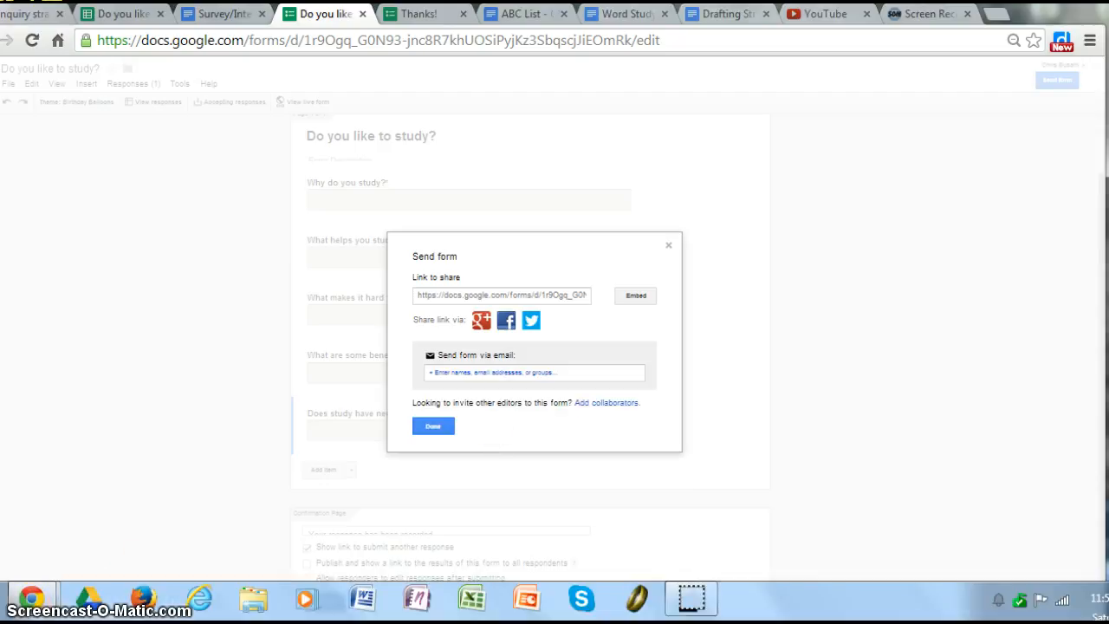